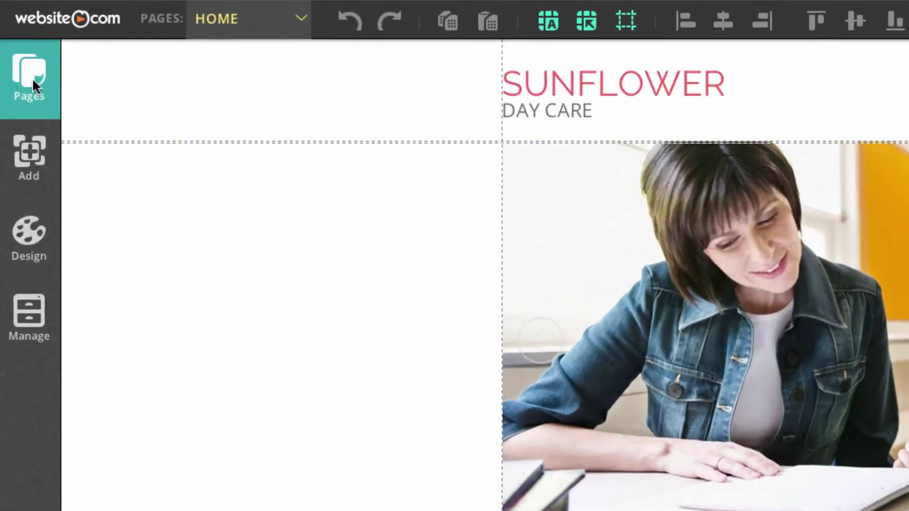
Add a new Calendar-layout page named 'Events' to the site.
click(32, 78)
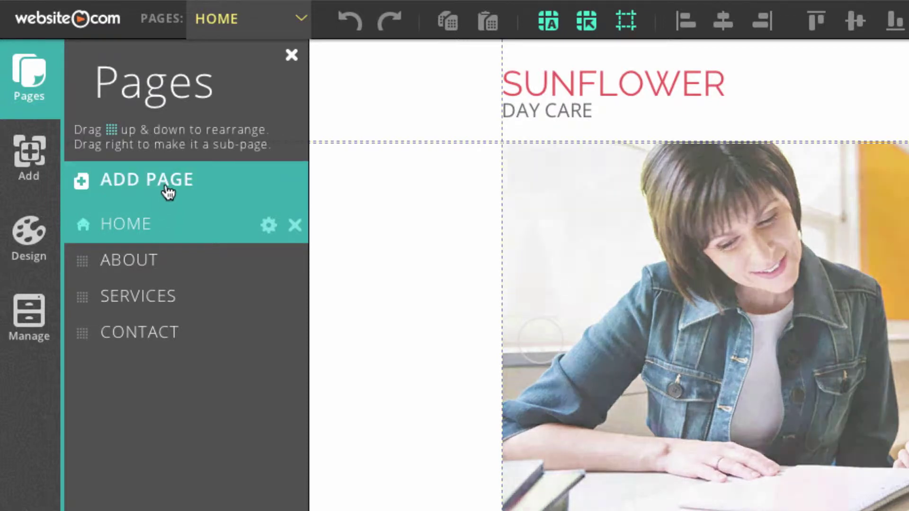
click(167, 192)
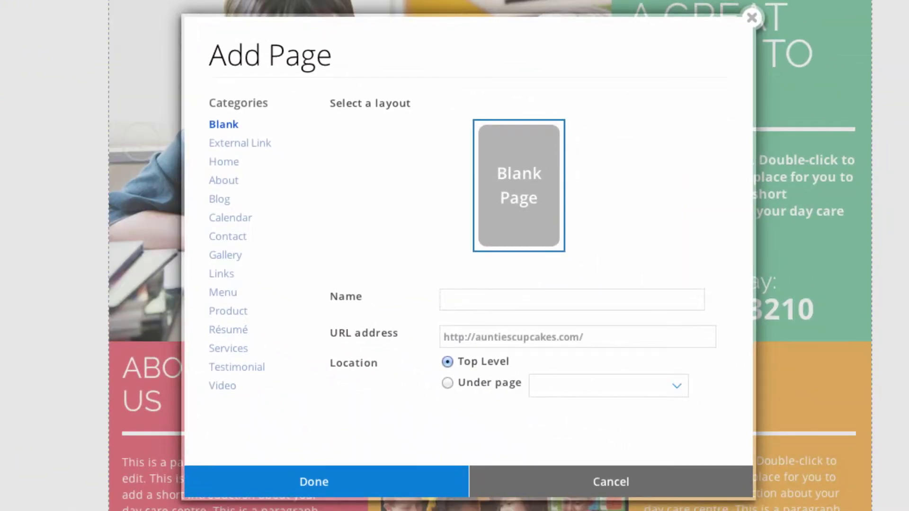
click(232, 219)
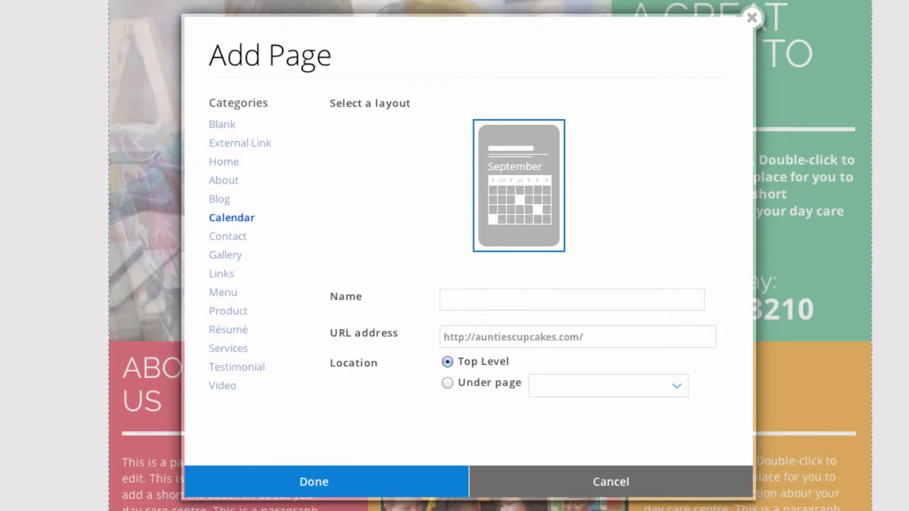
text(Events)
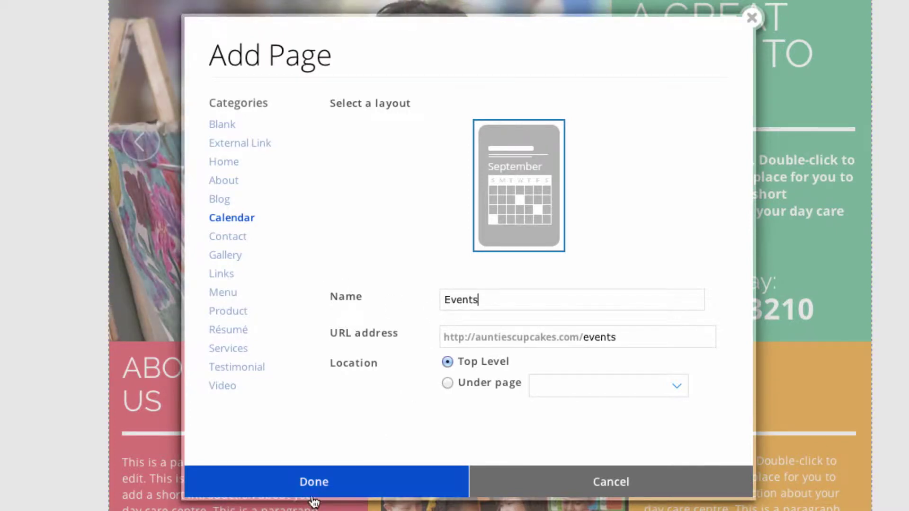
click(315, 487)
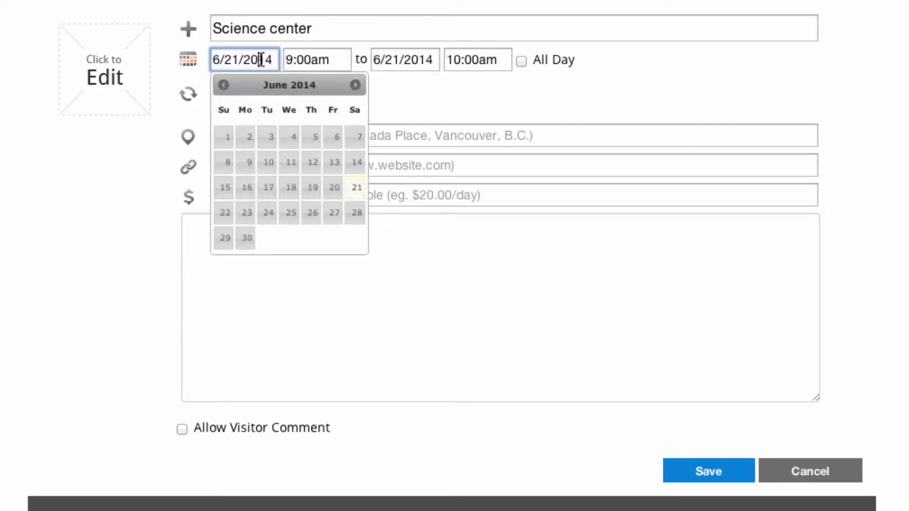
Date the Science center event June 23 with a 12:00pm end time.
click(246, 213)
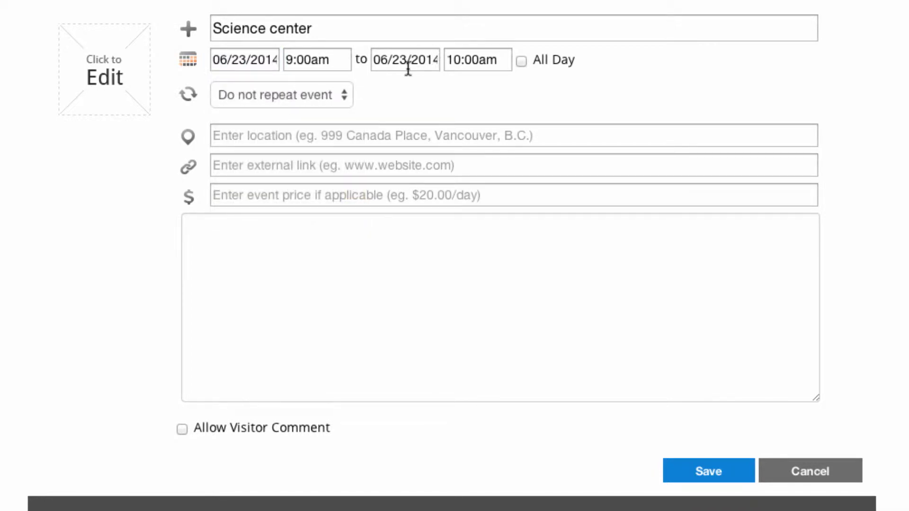
click(460, 60)
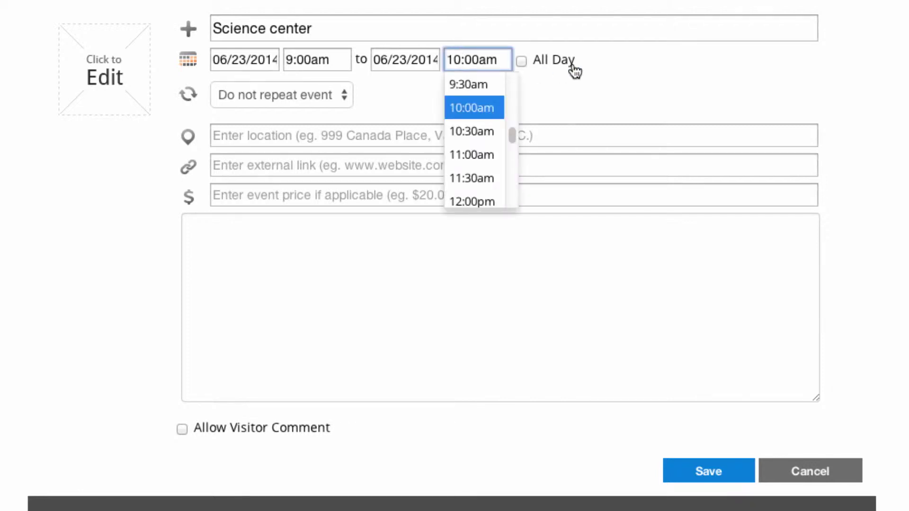
click(467, 200)
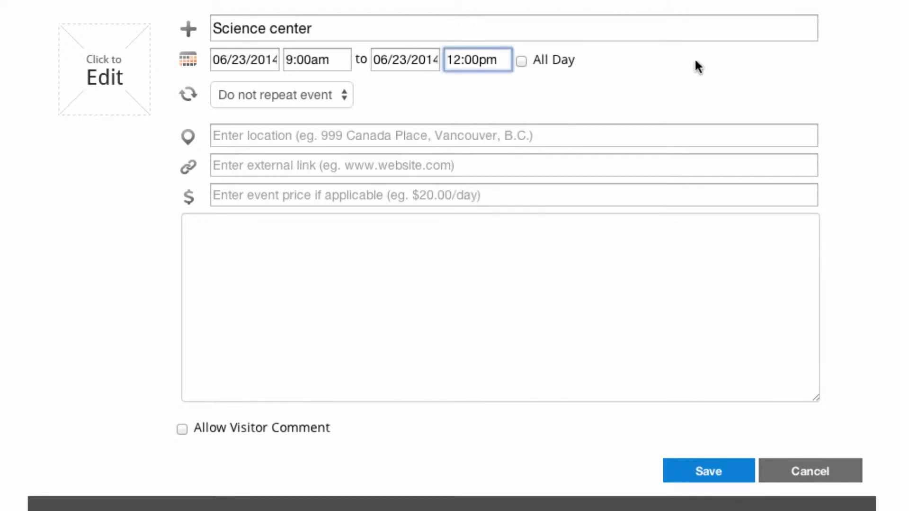
click(341, 133)
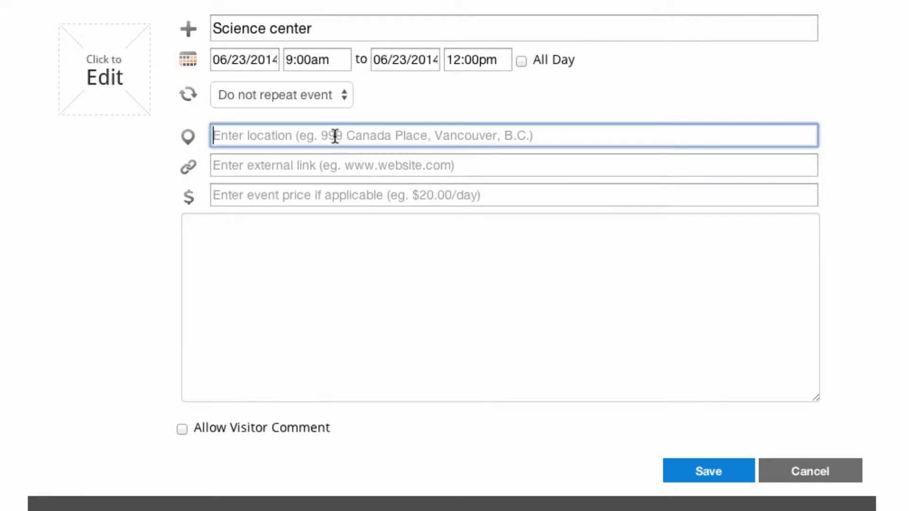
text(11)
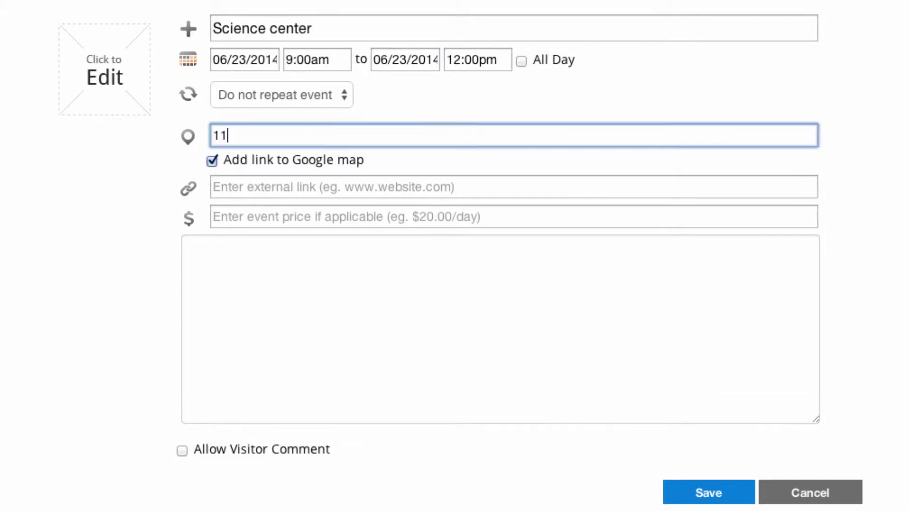
text(1abc)
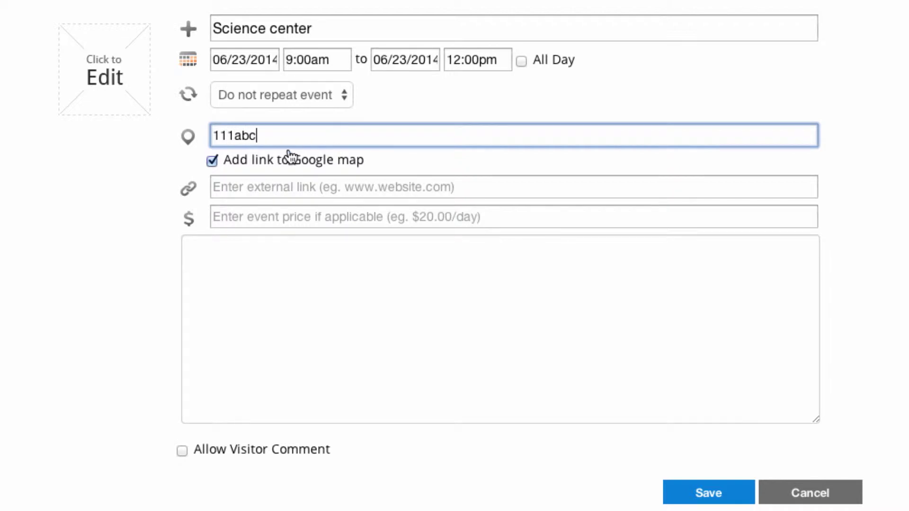
click(213, 162)
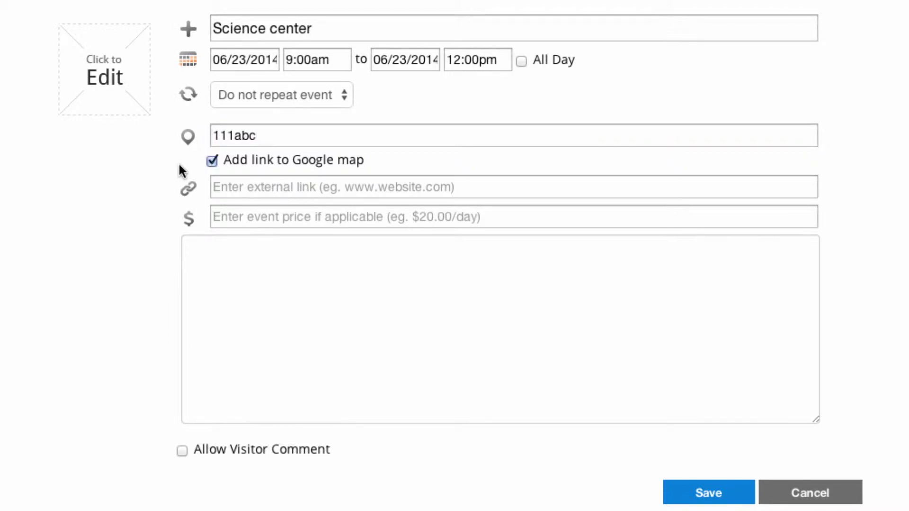
click(253, 192)
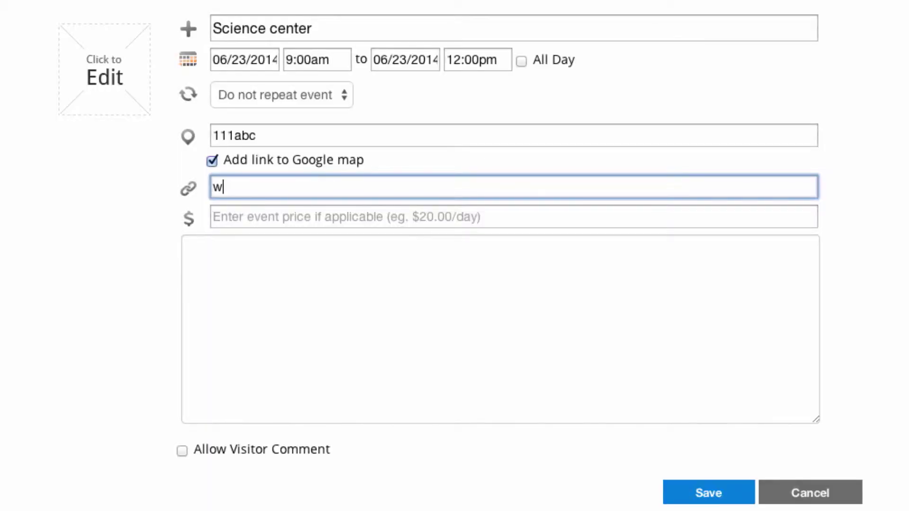
text(.facebook.com)
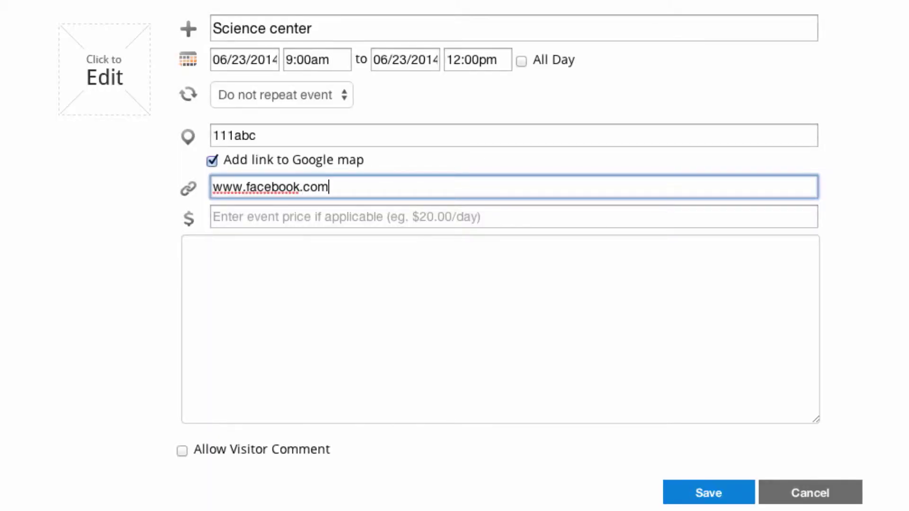
text(/website)
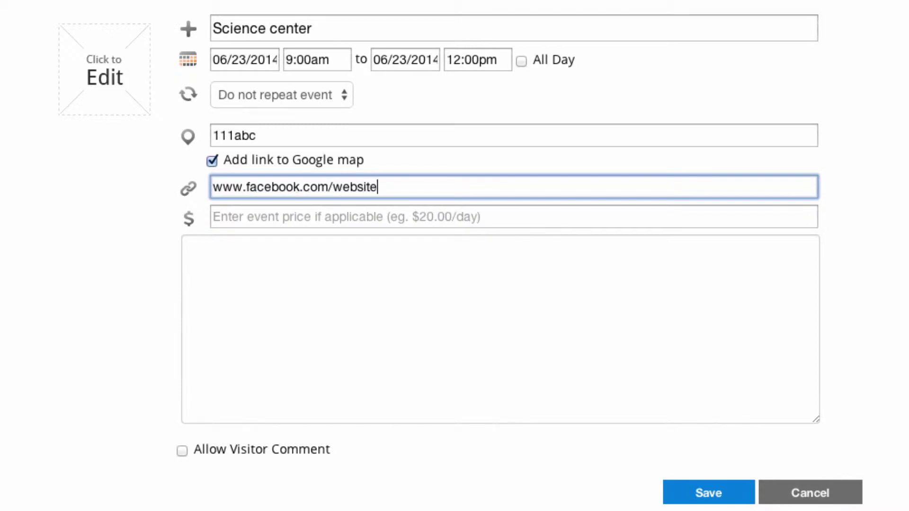
text(dotcom)
Leave the price empty, allow visitor comments, and save the event.
click(256, 217)
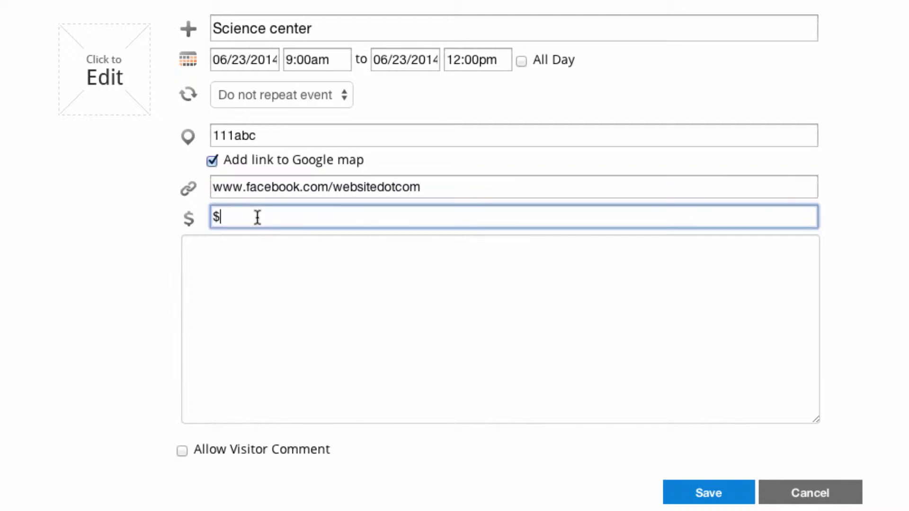
click(256, 282)
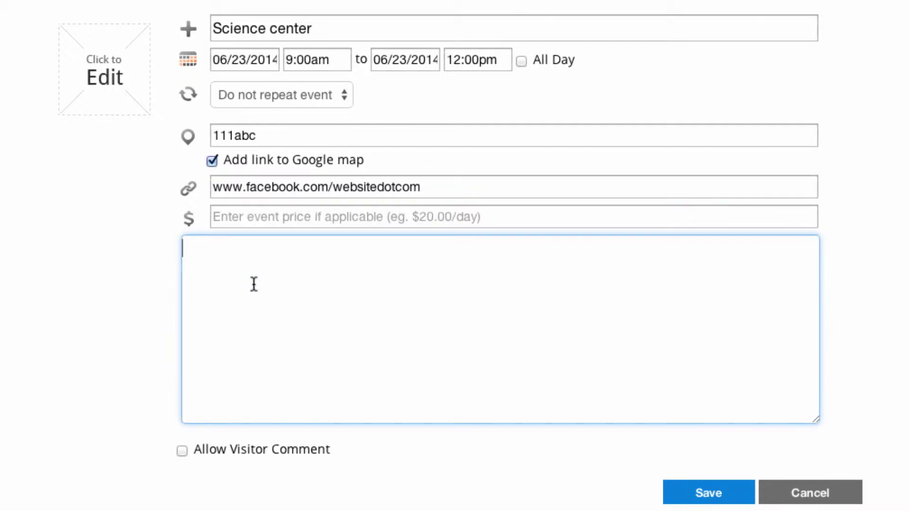
click(182, 452)
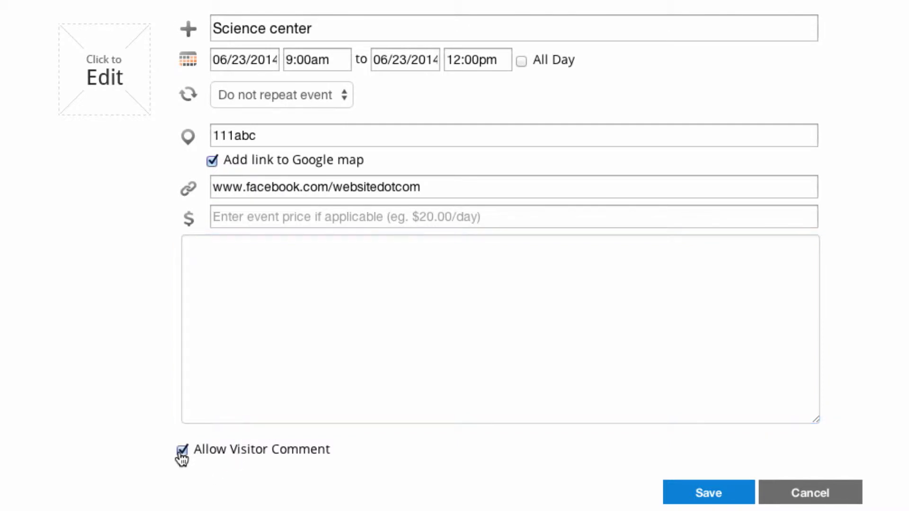
click(712, 496)
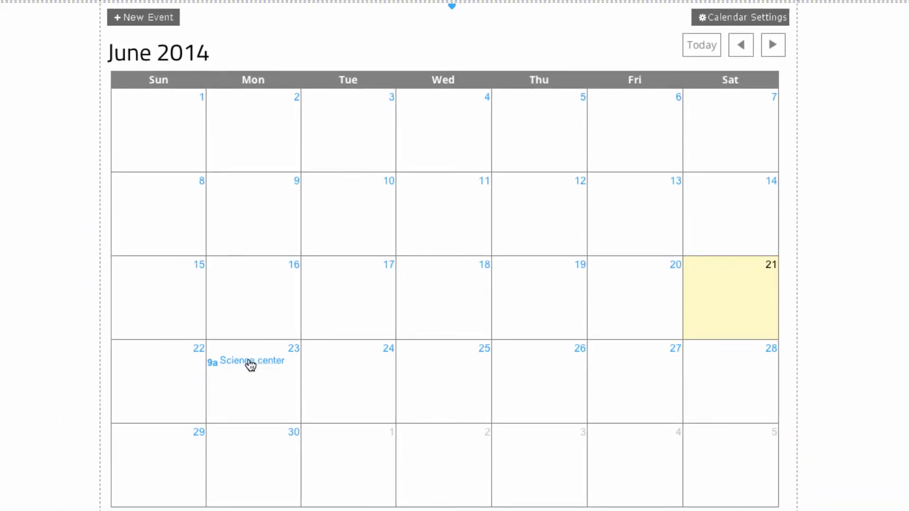
Check the Science center entry's details on June 23 in the calendar.
mouse_move(251, 365)
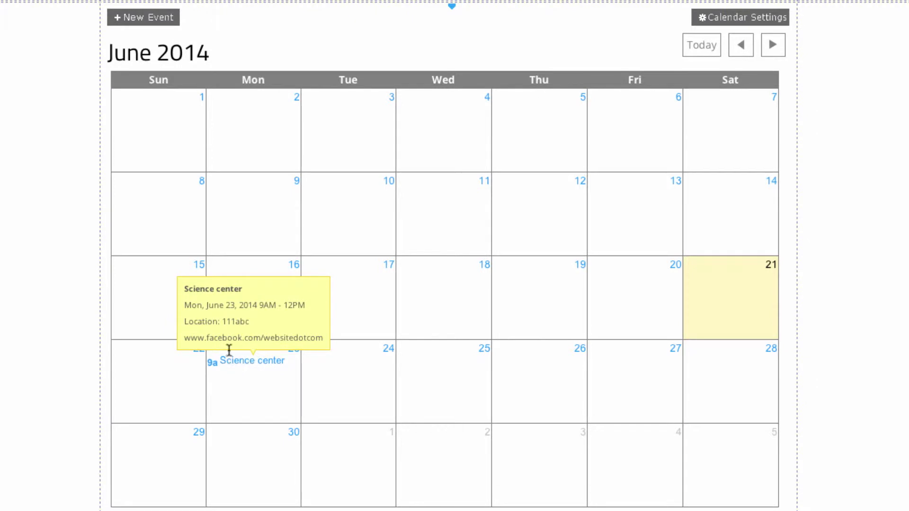
Create a new event titled 'Opening hour' starting on 01/01/2014.
click(158, 26)
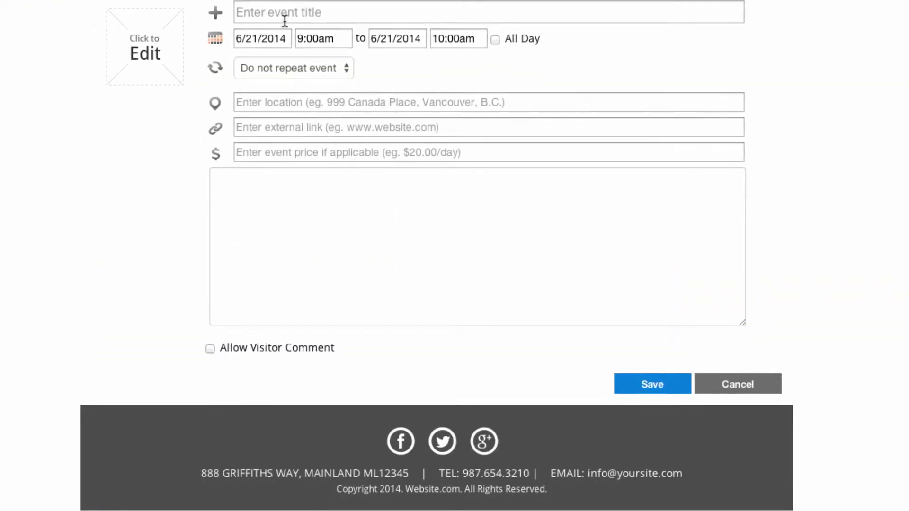
click(284, 19)
text(Opening )
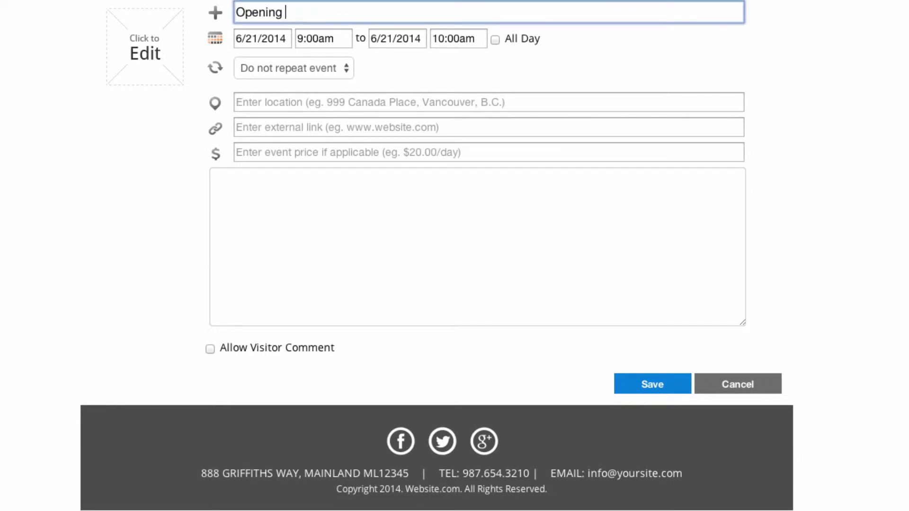
text(hours)
click(250, 38)
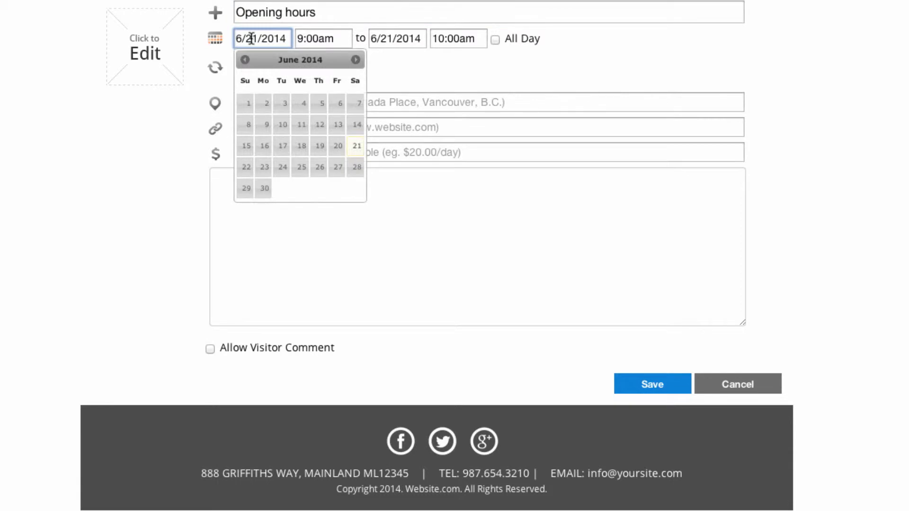
click(244, 59)
click(245, 60)
click(245, 60)
click(245, 59)
click(245, 60)
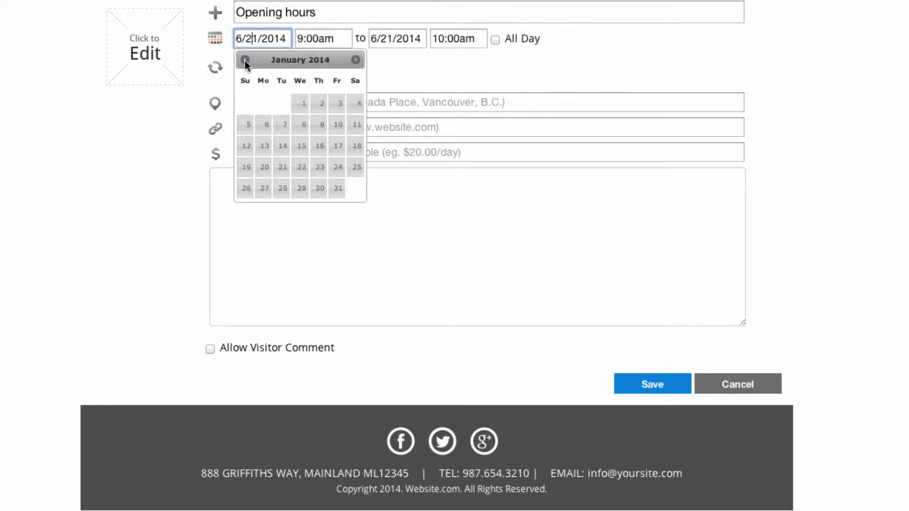
click(300, 103)
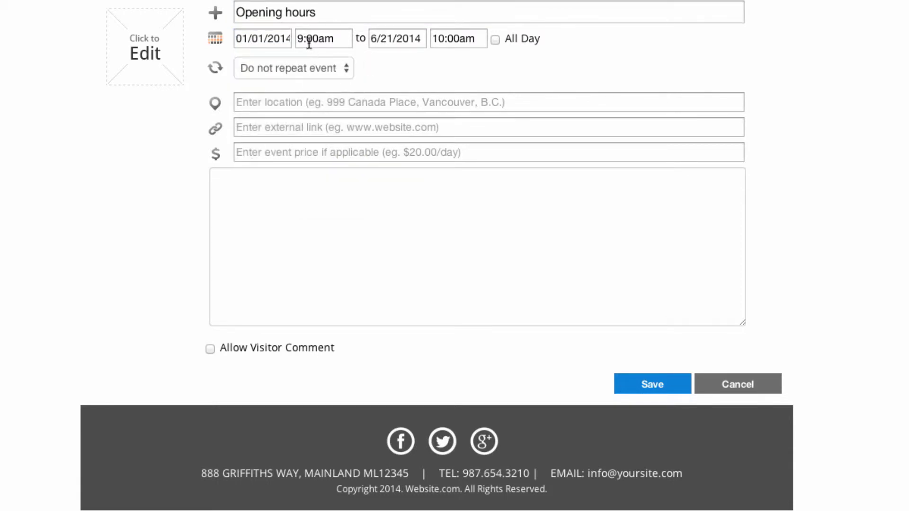
Set the event to end at 6:00pm on 01/01/2014.
click(447, 40)
scroll(450, 118, down, 10)
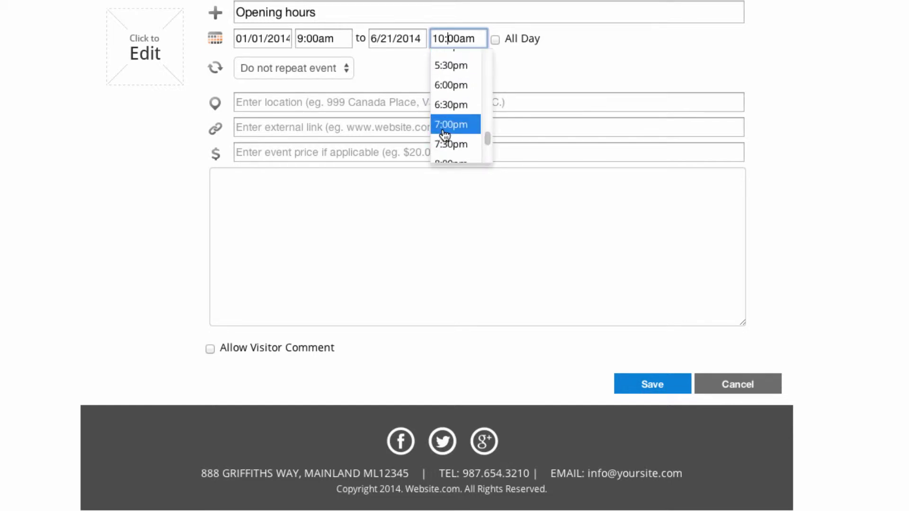
click(449, 85)
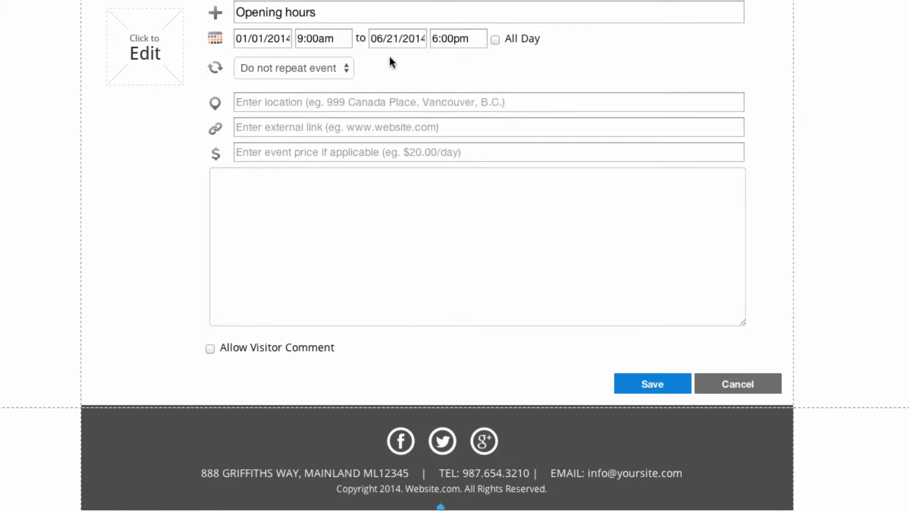
click(387, 38)
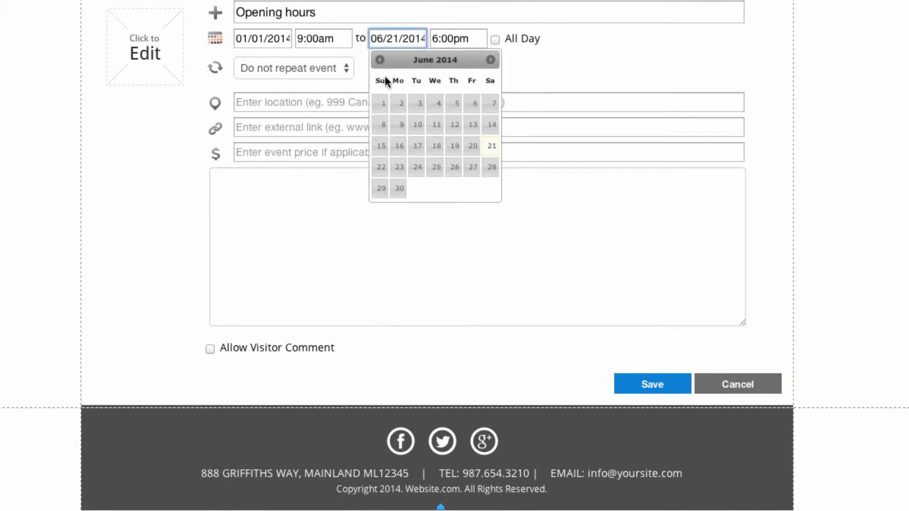
click(380, 59)
click(380, 60)
click(380, 60)
click(380, 59)
click(380, 60)
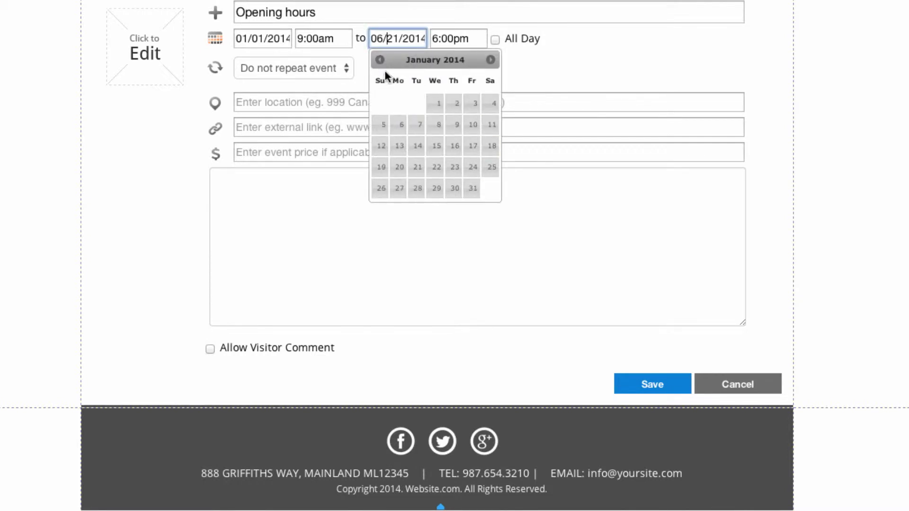
click(439, 103)
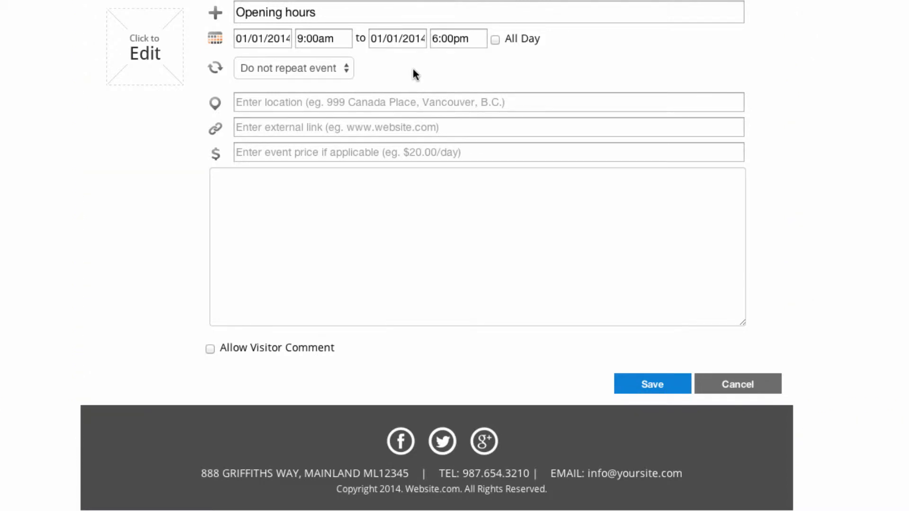
Repeat Opening hours weekly on Monday through Friday, with Saturday unticked.
click(344, 71)
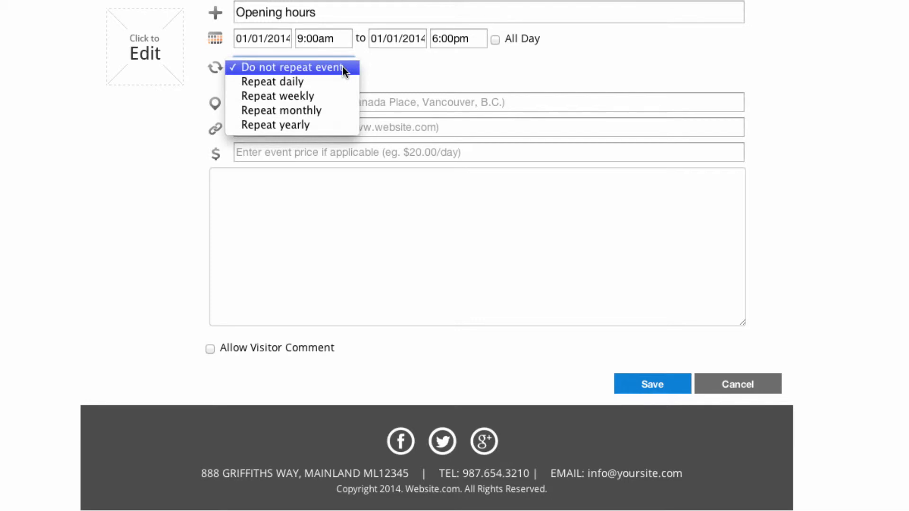
click(326, 95)
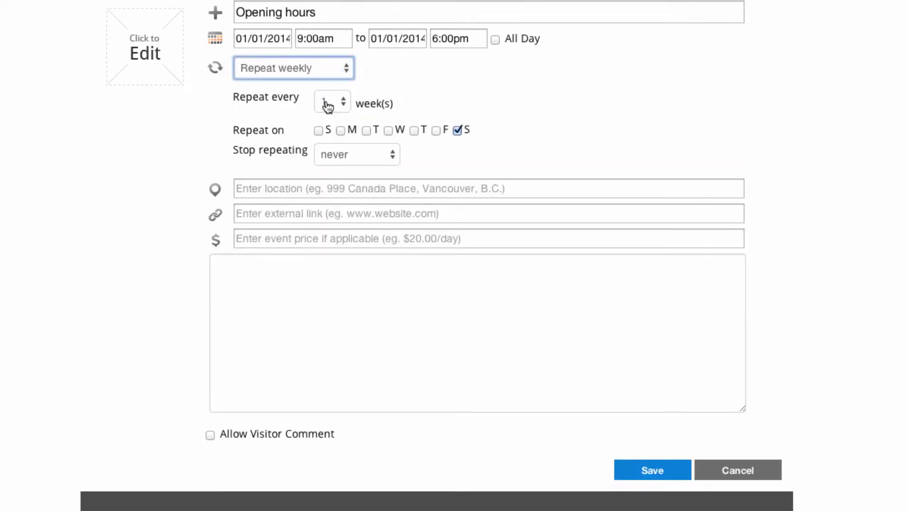
click(340, 131)
click(367, 133)
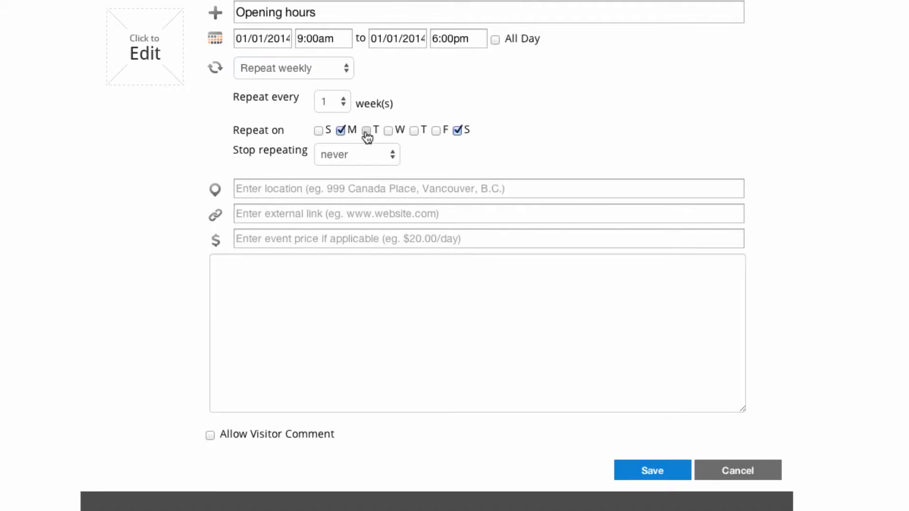
click(388, 132)
click(415, 132)
click(439, 132)
click(457, 132)
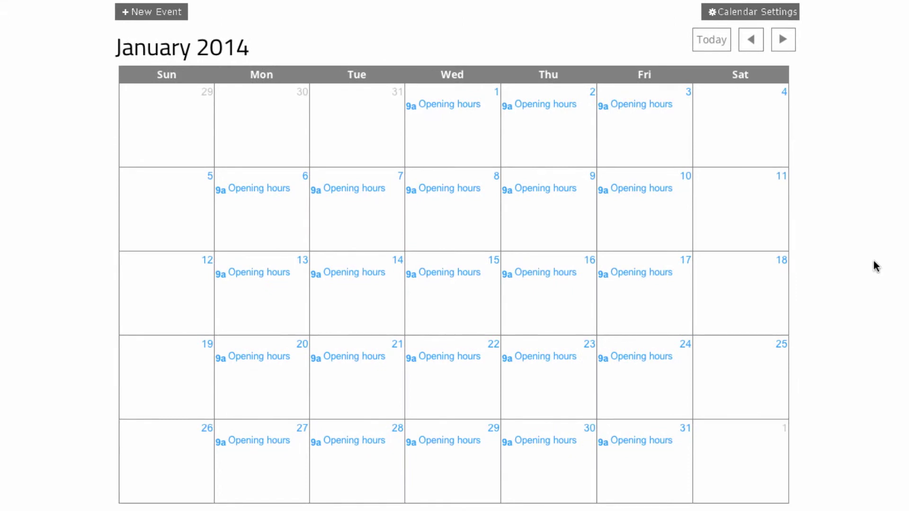
Set the calendar timezone to Pacific/Honolulu, keeping English (US) as language.
click(758, 12)
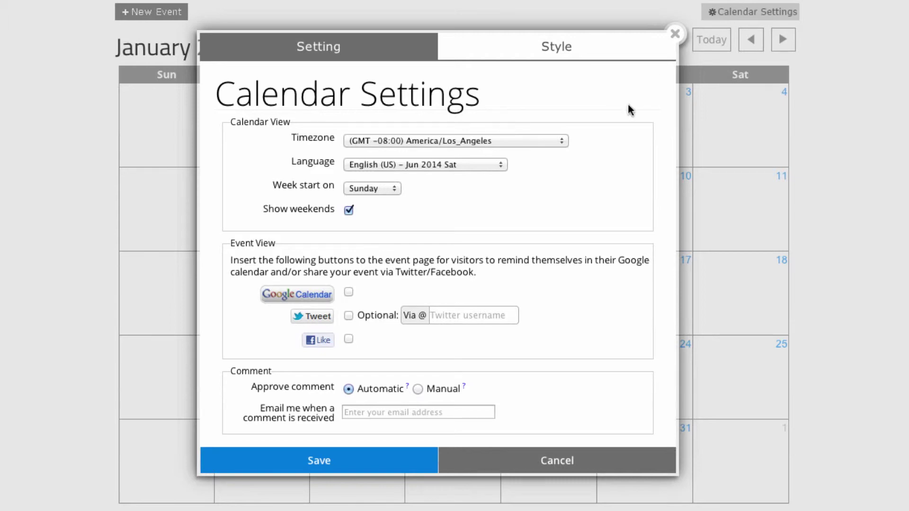
click(515, 140)
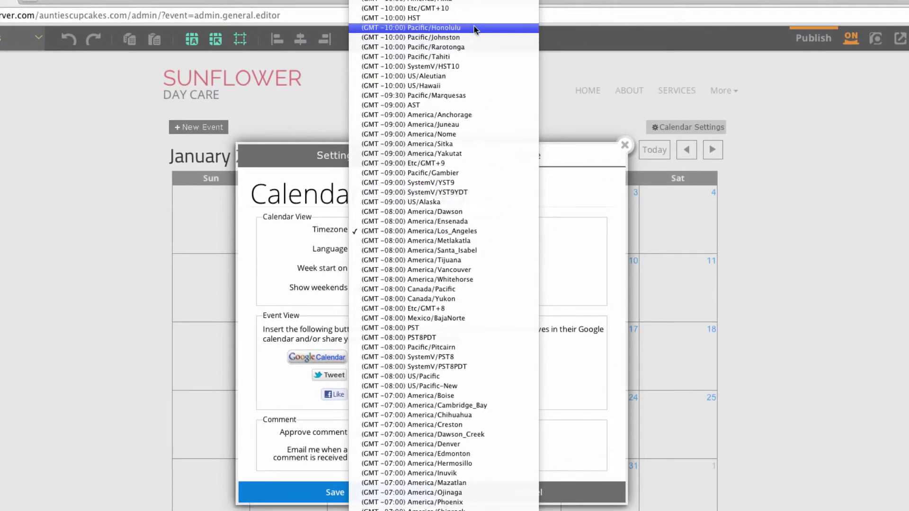
click(468, 29)
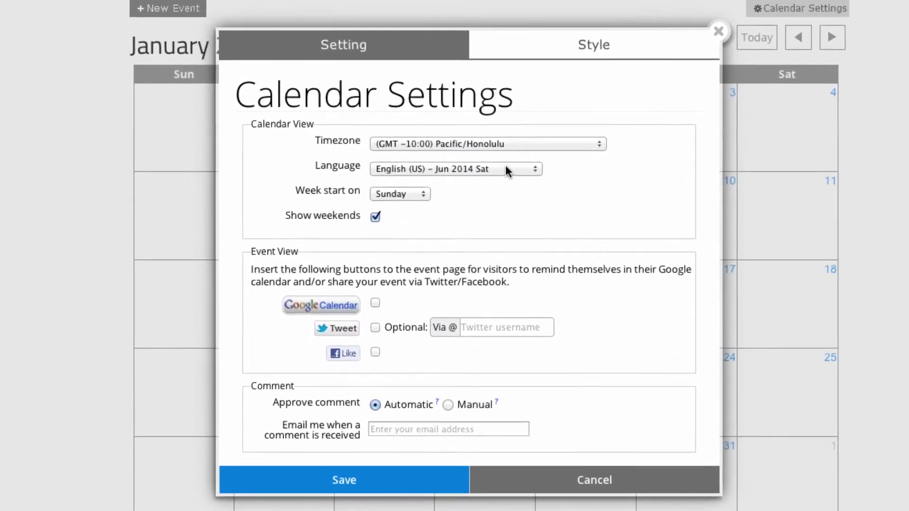
click(505, 167)
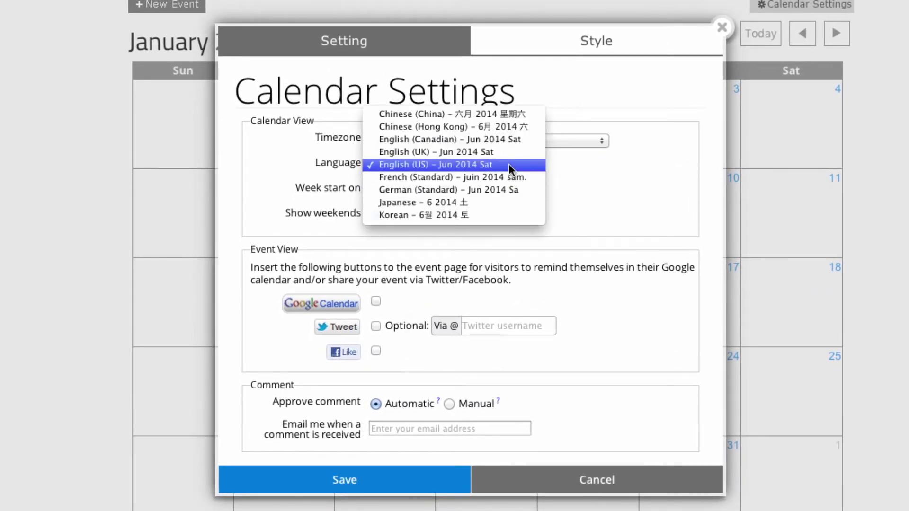
click(509, 163)
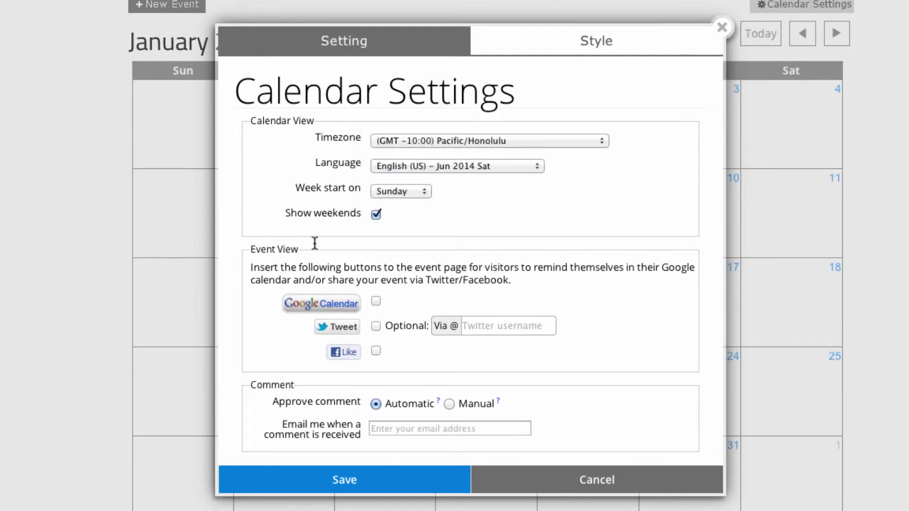
Enable Google Calendar, Tweet and Like buttons, require manual comment approval, and save.
click(376, 302)
click(376, 326)
click(377, 356)
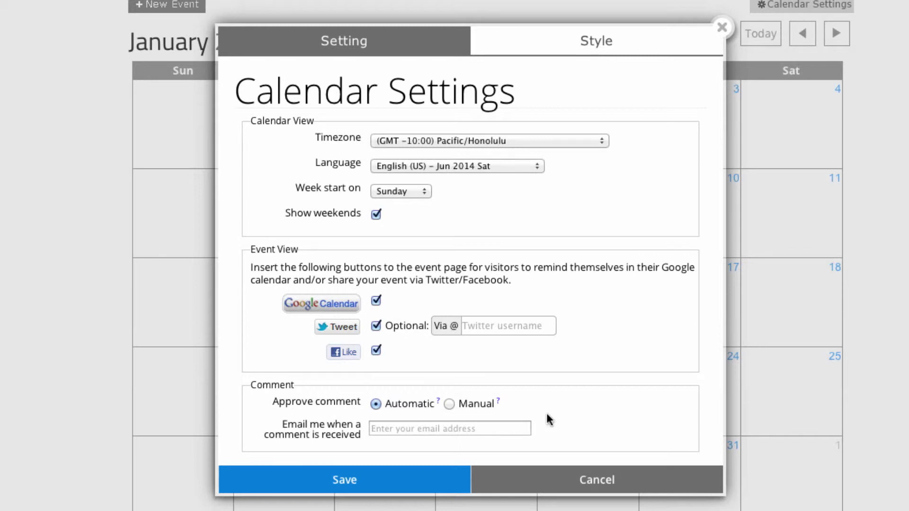
click(449, 403)
click(363, 481)
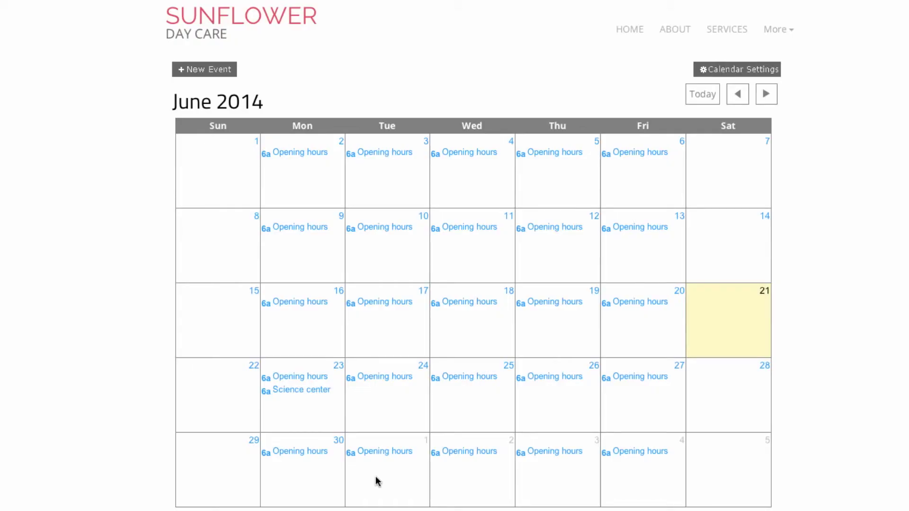
In Calendar Style settings, keep the title black and apply a pink theme colour.
click(737, 70)
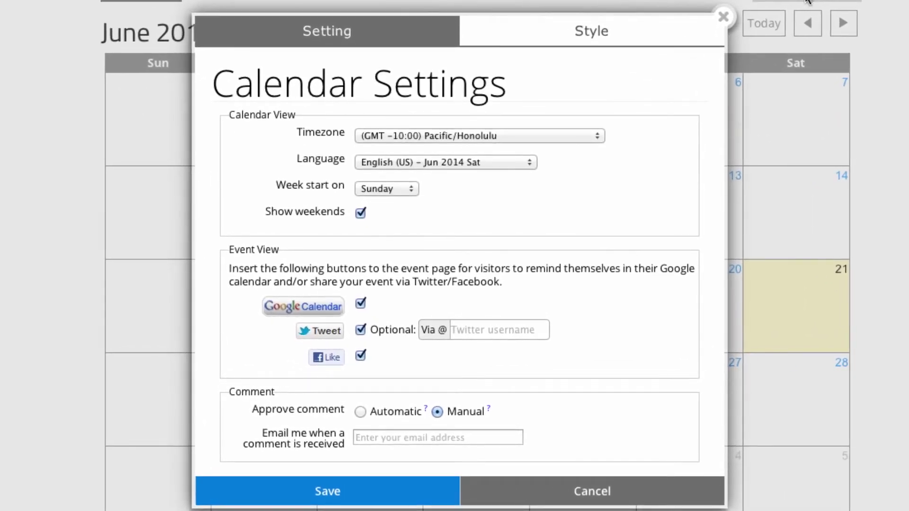
click(585, 38)
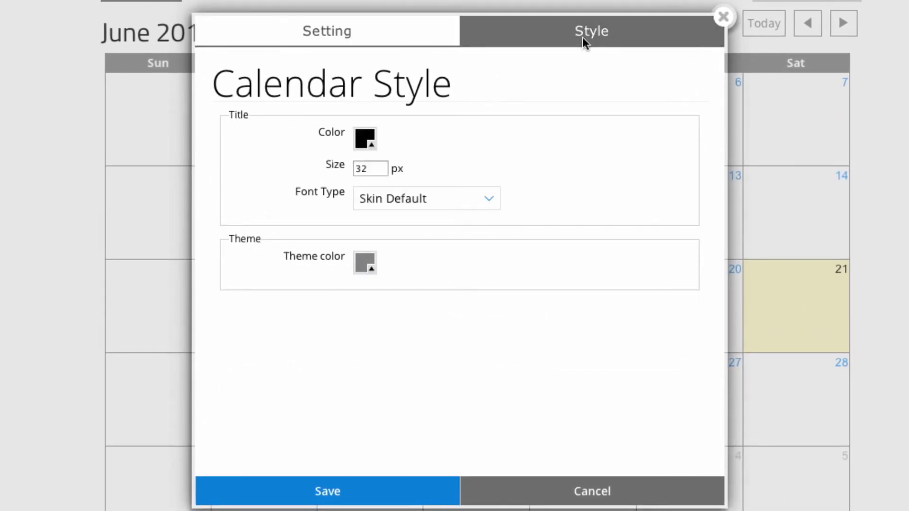
click(371, 147)
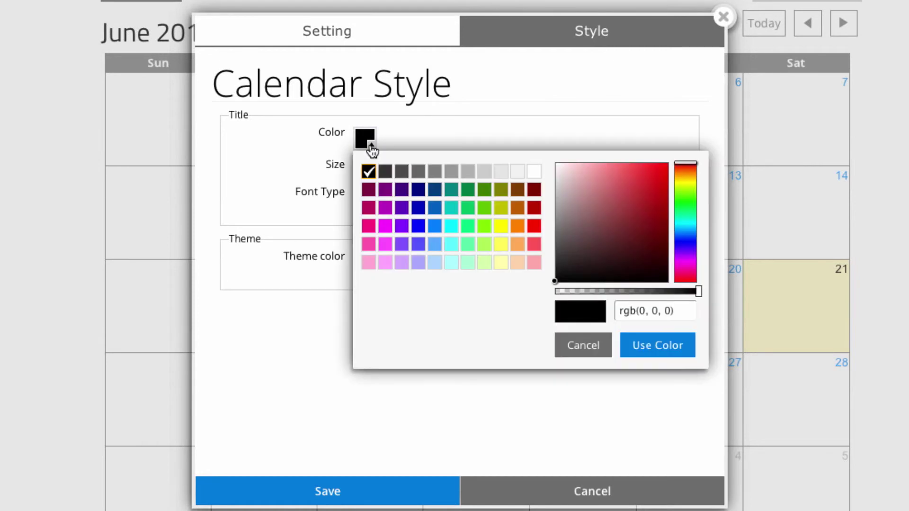
click(371, 147)
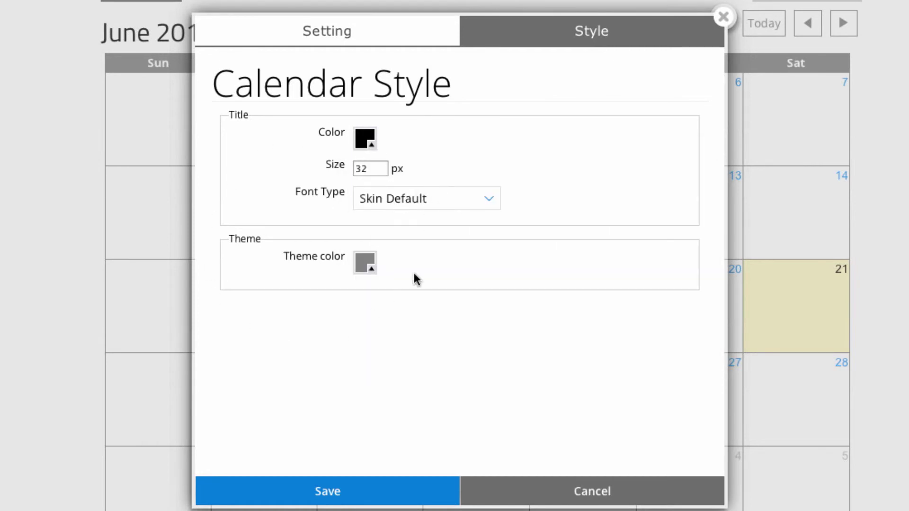
click(368, 270)
click(367, 349)
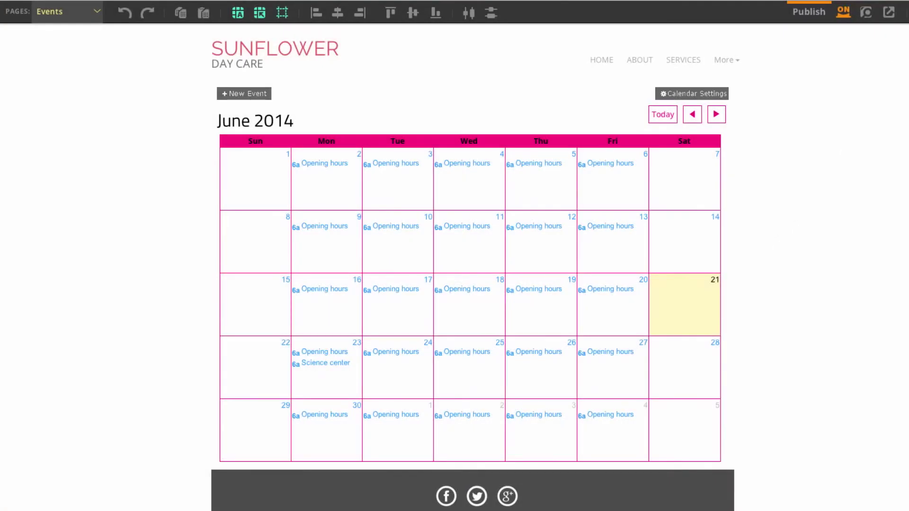
Preview the site and open the Science center event on June 23.
click(868, 17)
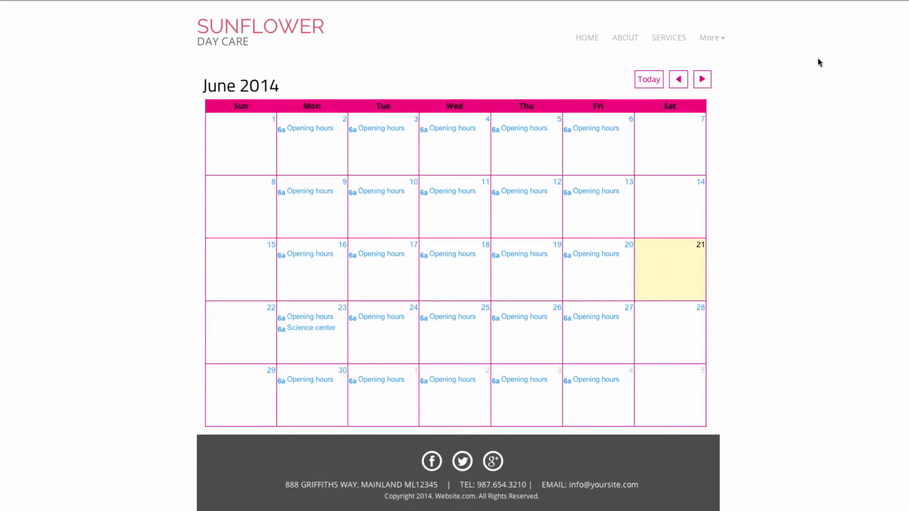
mouse_move(312, 330)
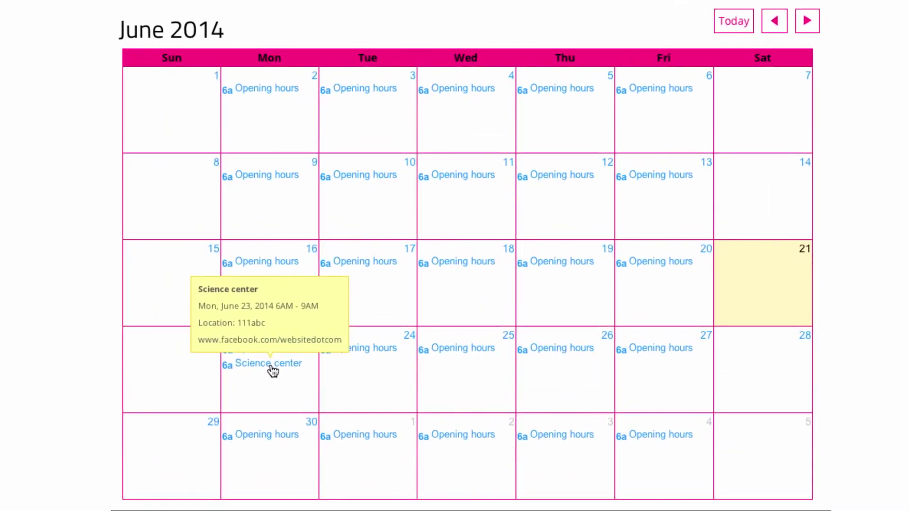
click(270, 364)
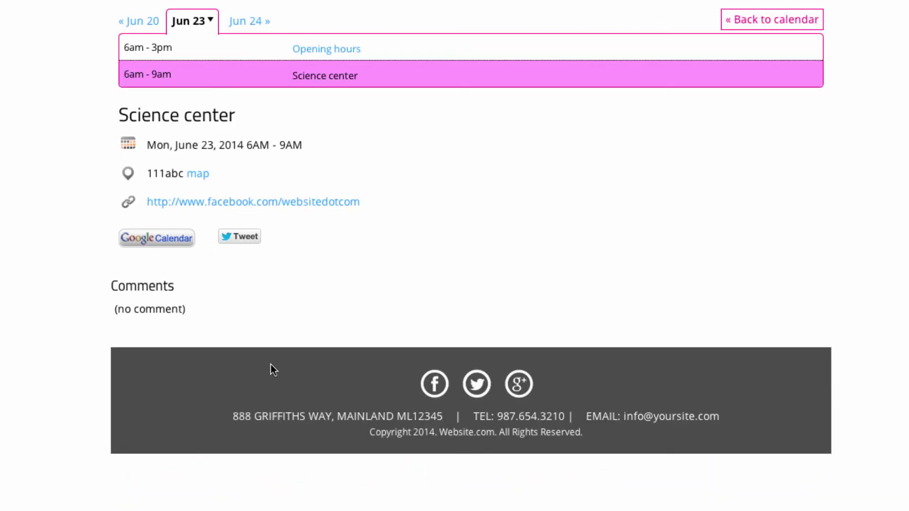